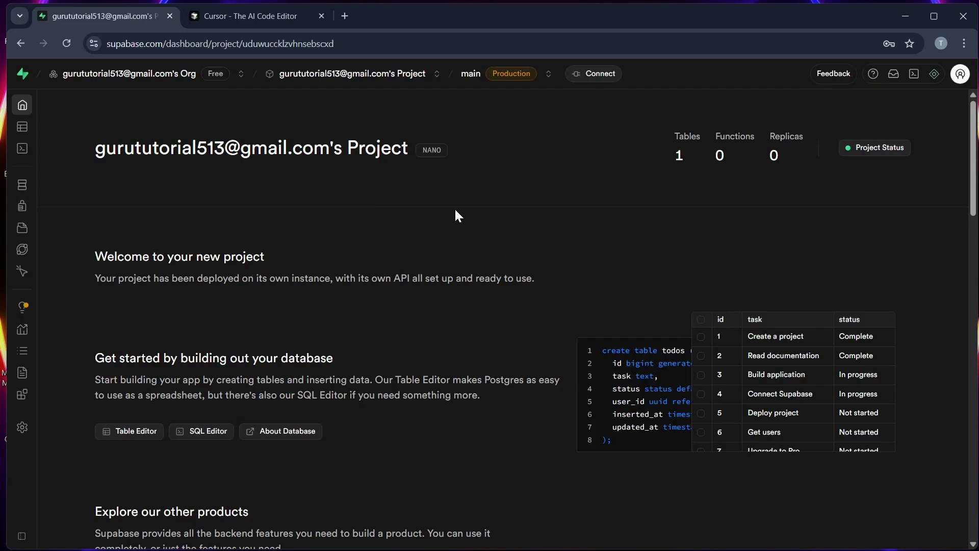
scroll(455, 209, down, 2)
scroll(459, 209, down, 2)
scroll(459, 208, up, 5)
Compare the Cursor site and the Supabase project page by switching between them.
click(238, 19)
click(116, 22)
click(246, 14)
click(107, 17)
scroll(555, 241, down, 1)
scroll(574, 238, down, 1)
scroll(575, 236, down, 2)
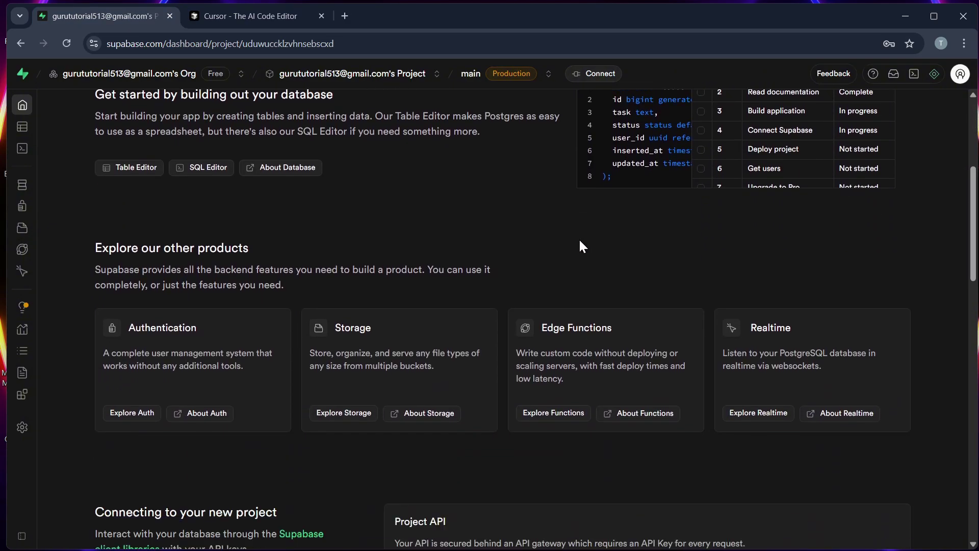
scroll(579, 246, down, 4)
Highlight the start of the anon public API key in the Project API section.
drag(575, 349, 645, 351)
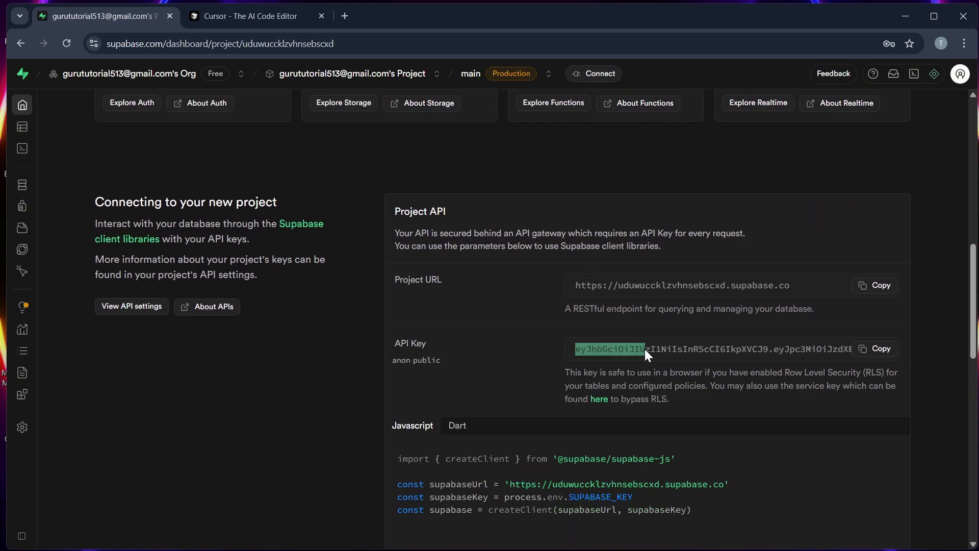
click(527, 309)
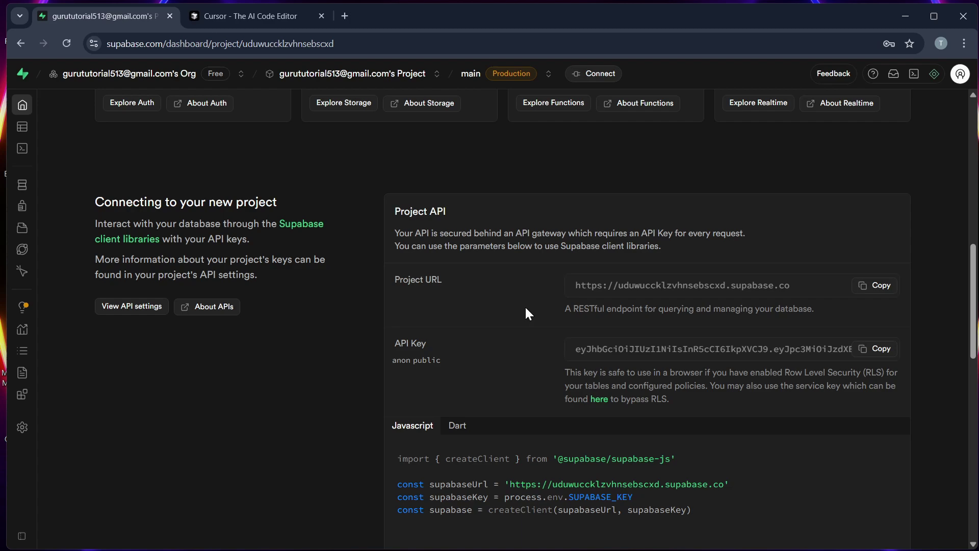
Show the Cursor account dashboard with the Free Plan overview from cursor.com/agents.
click(255, 16)
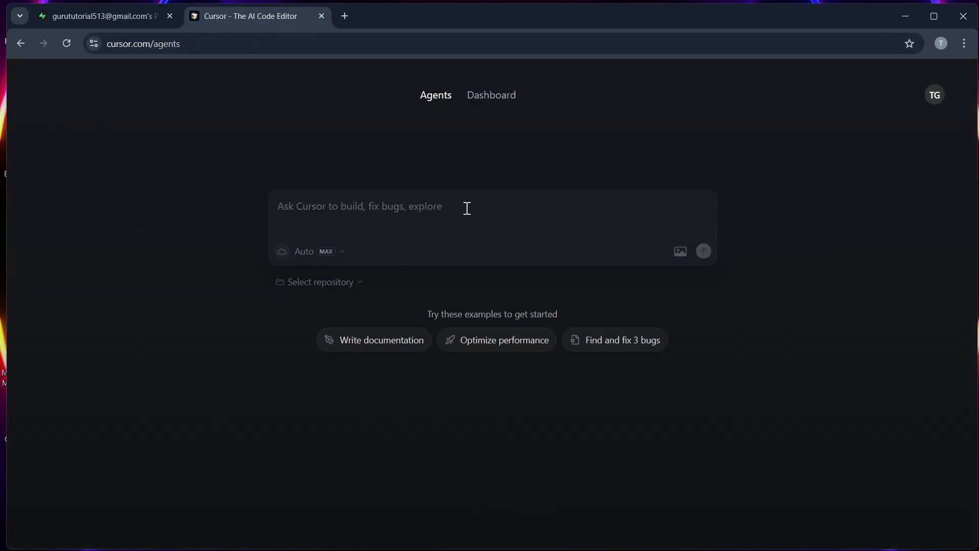
click(496, 96)
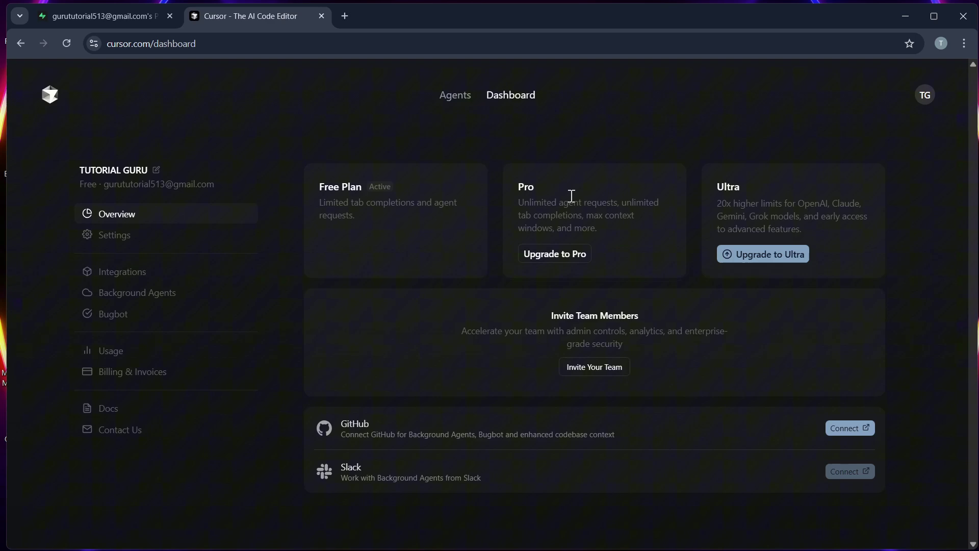
Highlight the npm install supabase-js command and the supabaseClient.js file name in the notes.
key(alt+Tab)
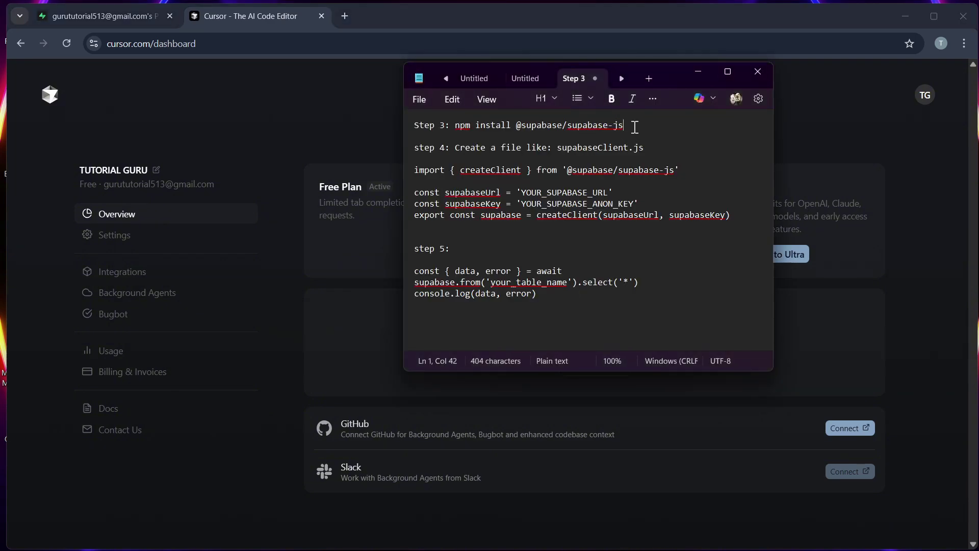
drag(624, 124, 454, 125)
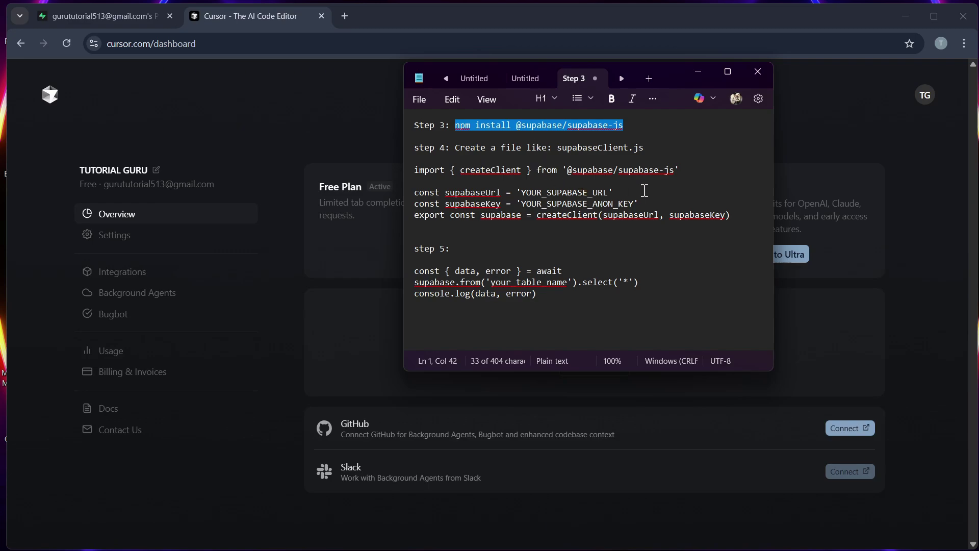
mouse_move(557, 148)
mouse_down()
mouse_move(663, 151)
mouse_move(647, 151)
mouse_up()
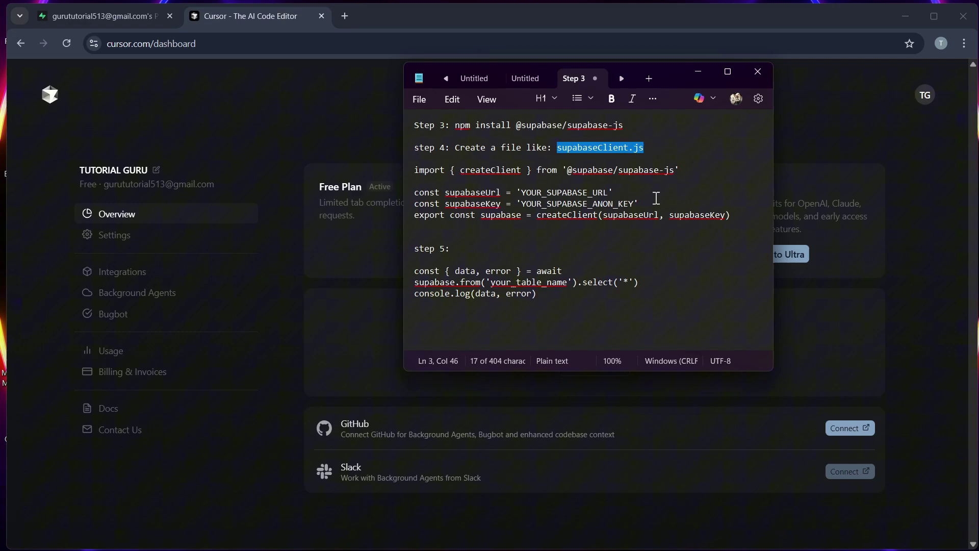
Walk through the client setup code and its YOUR_SUPABASE_URL and YOUR_SUPABASE_ANON_KEY placeholders.
mouse_move(729, 216)
mouse_down()
mouse_move(639, 211)
mouse_move(416, 170)
mouse_up()
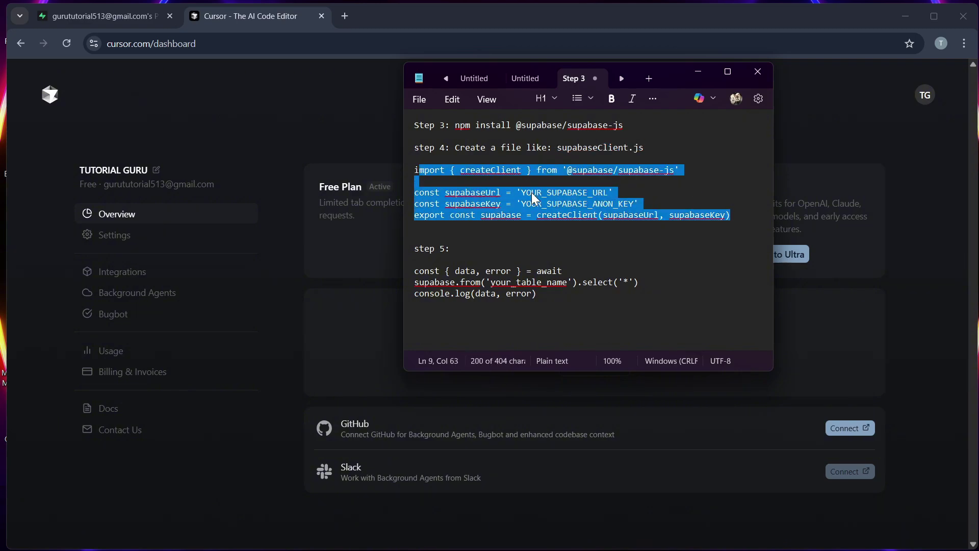
click(612, 181)
drag(608, 194, 522, 192)
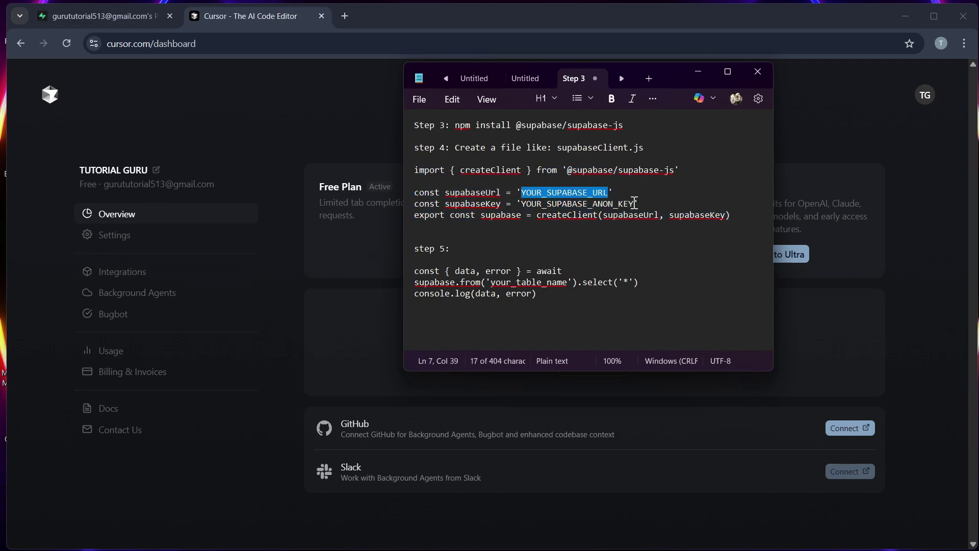
drag(634, 204, 521, 205)
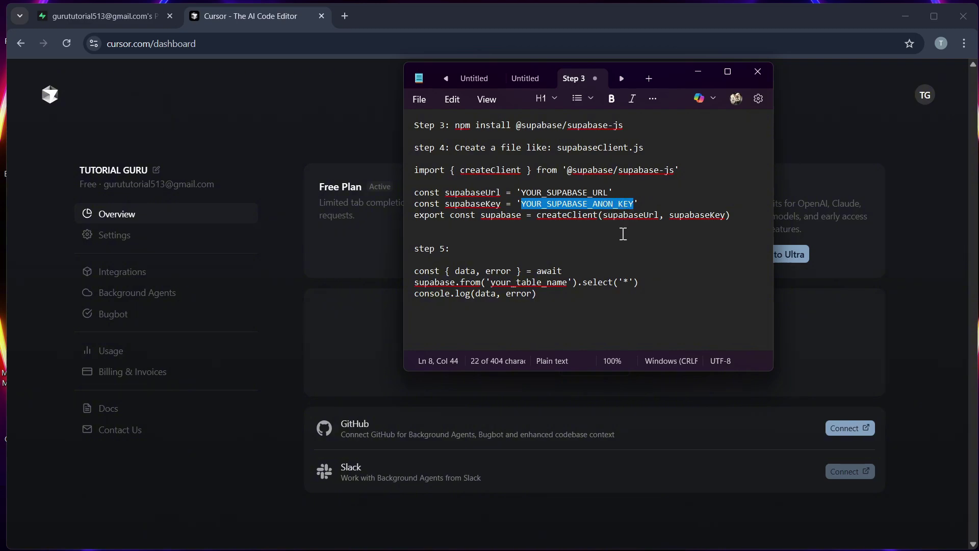
Highlight the three lines of step 5 data-fetching code, then clear the highlight.
click(609, 272)
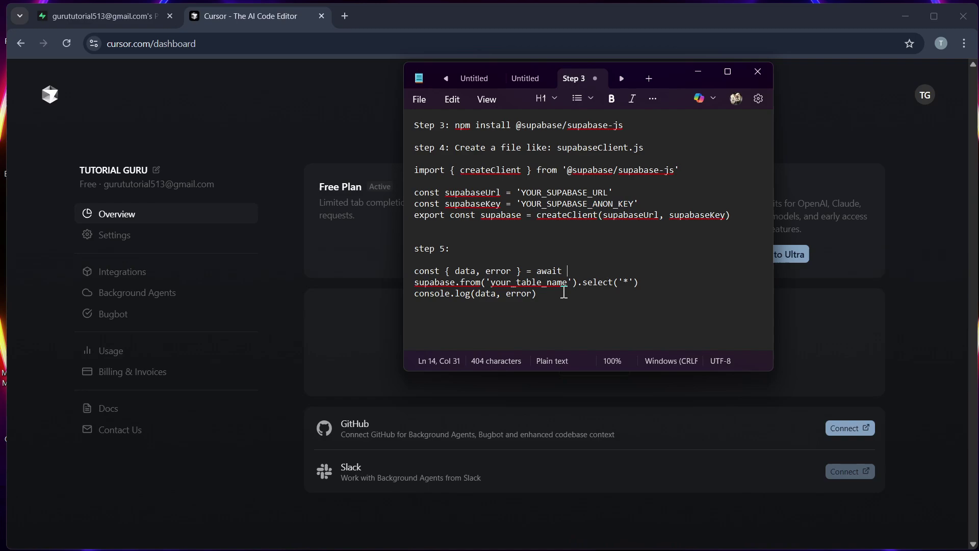
drag(552, 297, 411, 277)
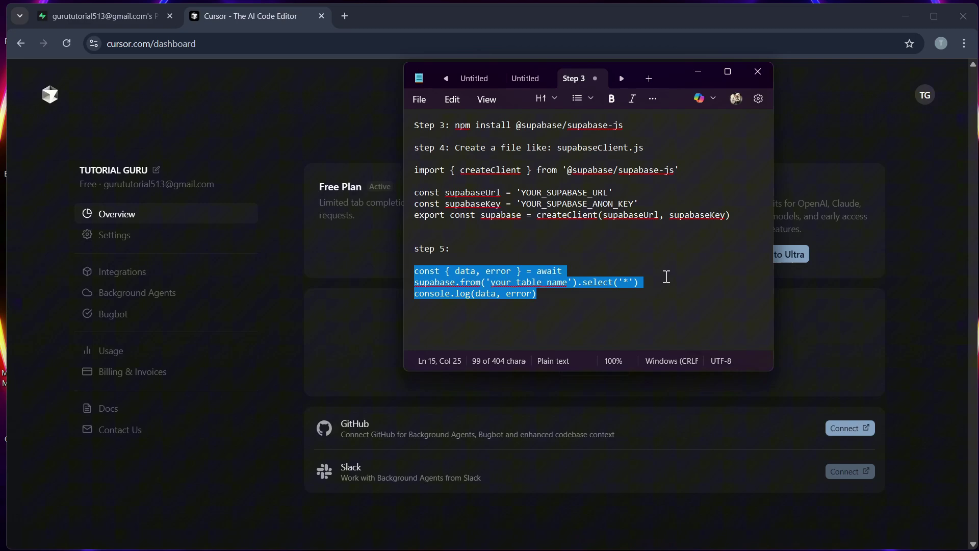
click(664, 277)
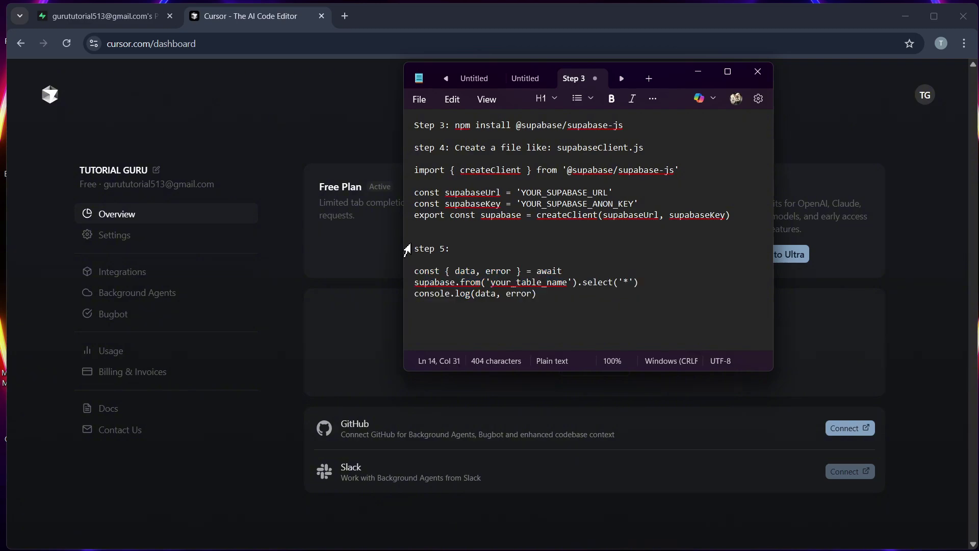
Send the notes behind the browser and return to the Supabase project page.
click(374, 157)
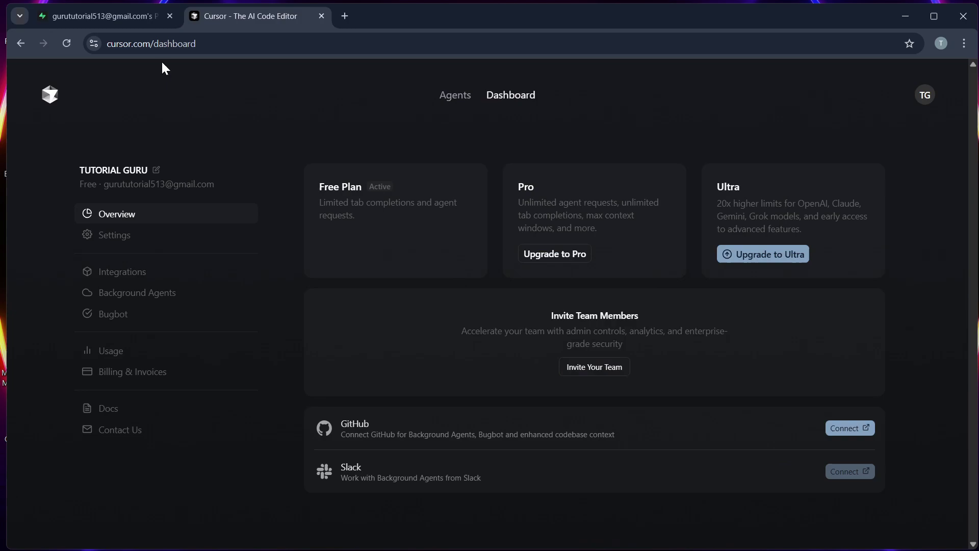
click(131, 20)
scroll(542, 239, down, 3)
scroll(542, 245, down, 3)
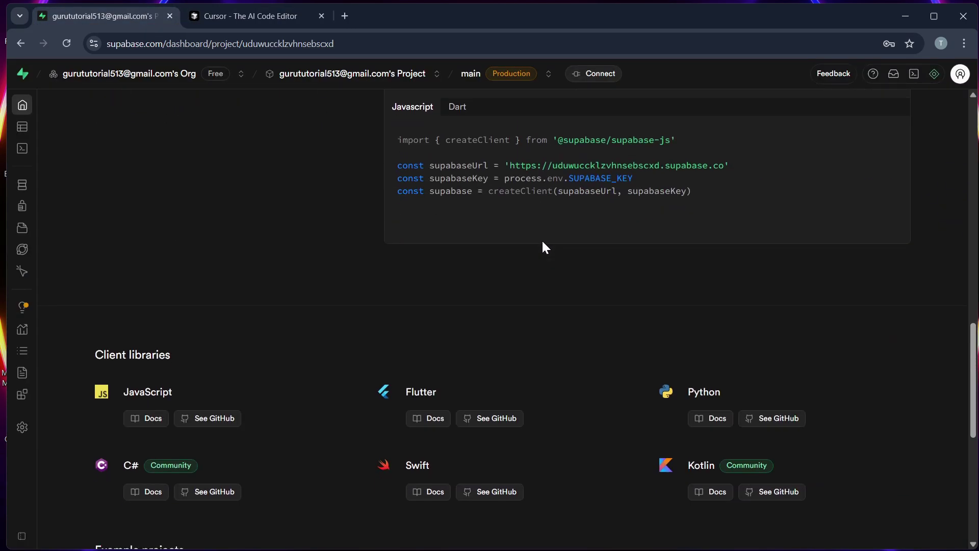
scroll(543, 253, down, 2)
scroll(546, 258, up, 3)
scroll(548, 260, up, 4)
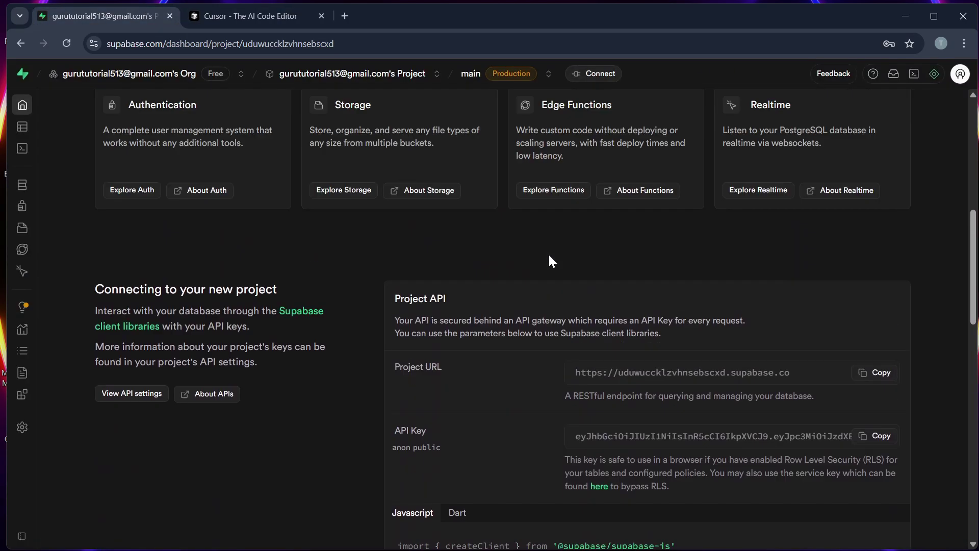
scroll(548, 258, up, 5)
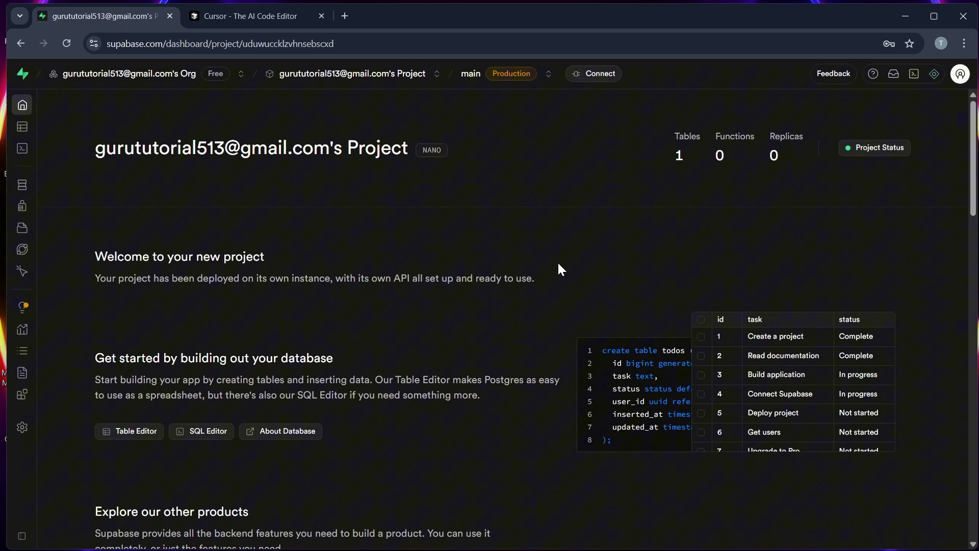
scroll(561, 243, down, 5)
scroll(558, 242, down, 3)
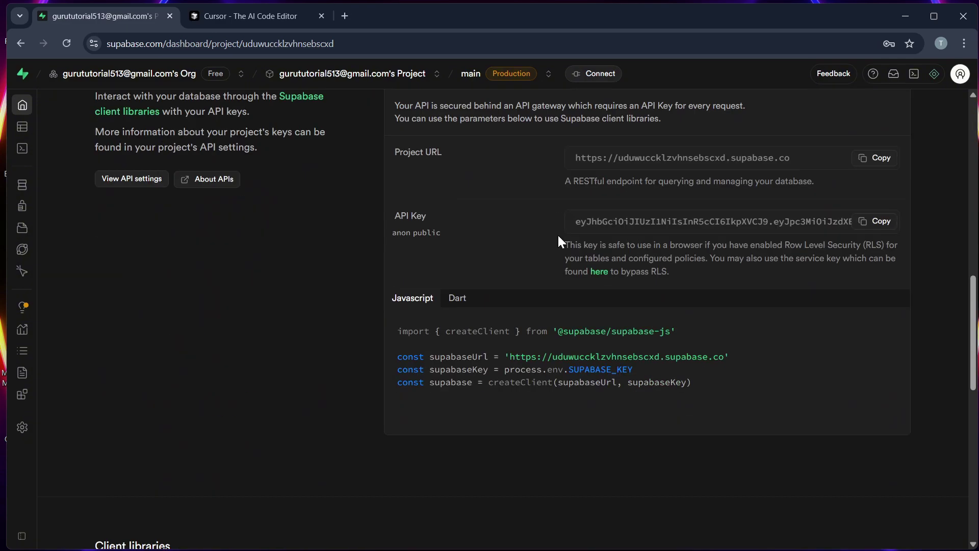